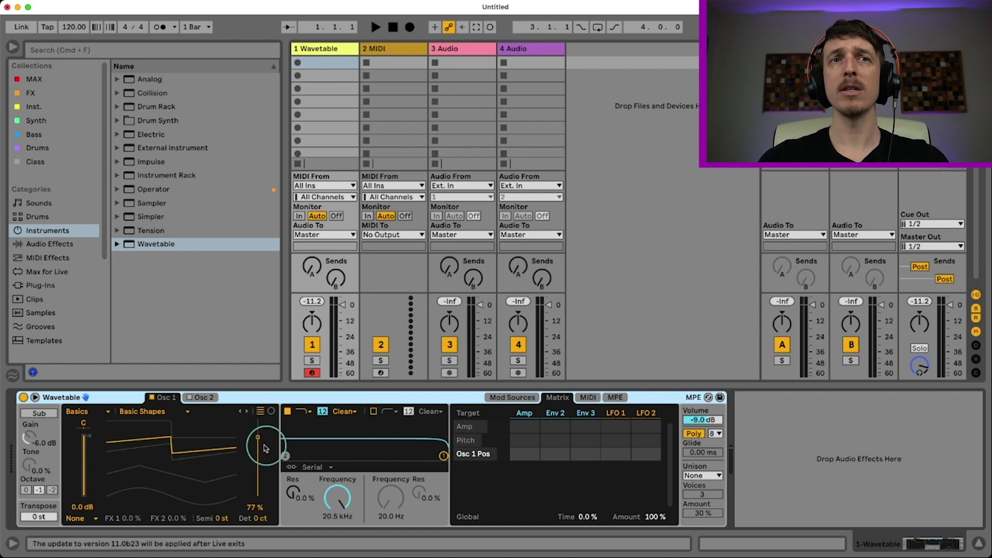
# Step: Set oscillator 1's wavetable position to 75% and its effect mode to Modern
pyautogui.moveTo(261, 416); pyautogui.dragTo(240, 454)
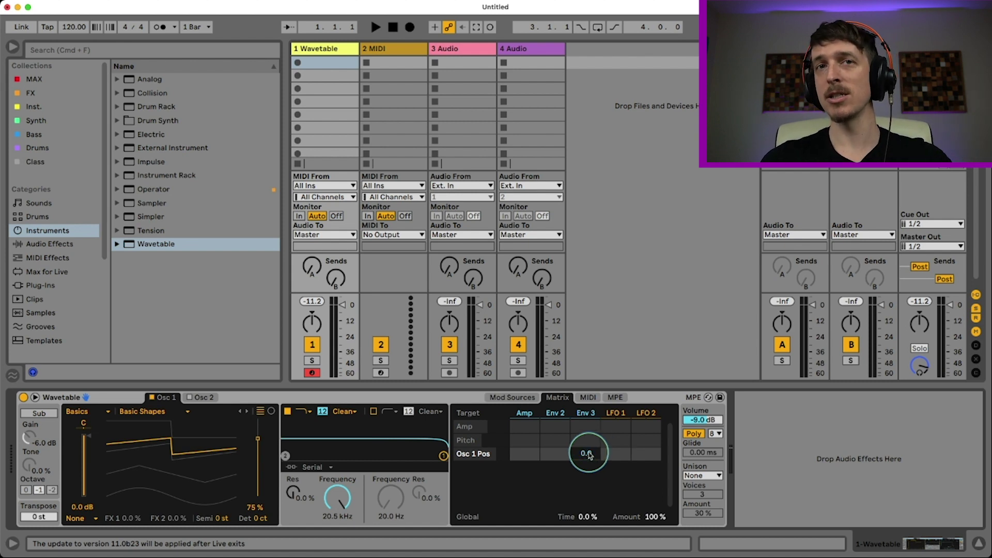
pyautogui.click(79, 518)
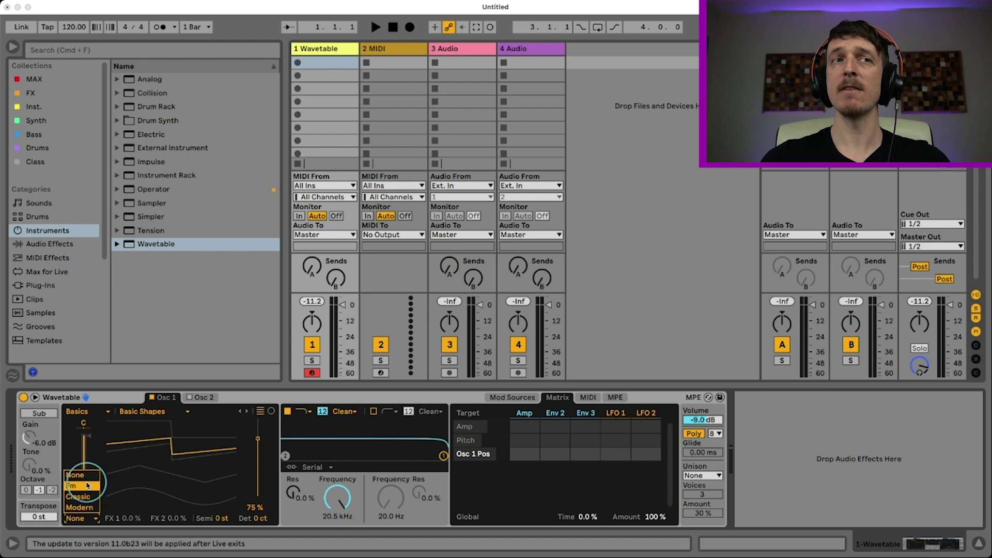
pyautogui.click(82, 508)
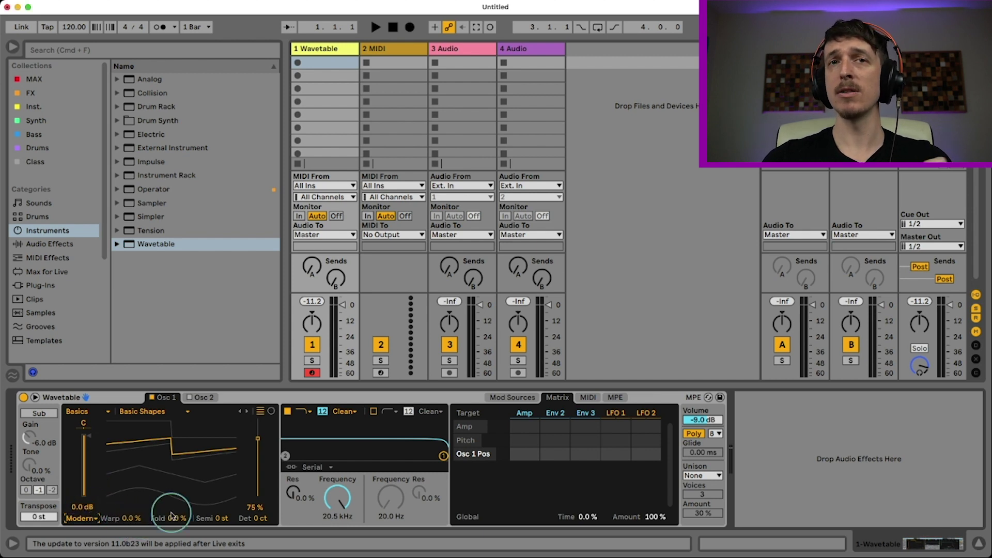
# Step: Load the Bit Ring wavetable from the Complex category into oscillator 1 and set its wavetable position to 52%
pyautogui.click(84, 416)
pyautogui.click(79, 439)
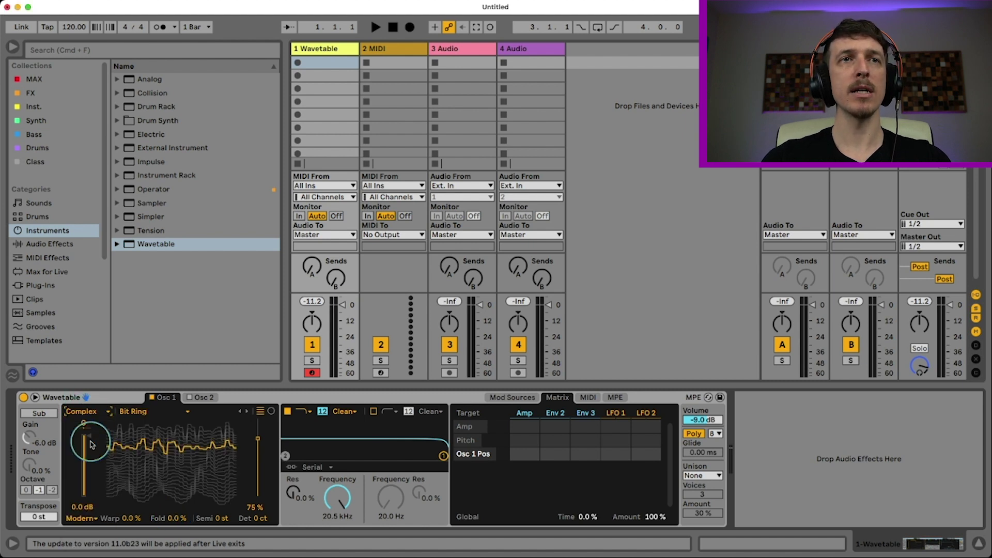
pyautogui.moveTo(254, 462); pyautogui.dragTo(254, 480)
pyautogui.click(95, 519)
pyautogui.click(94, 519)
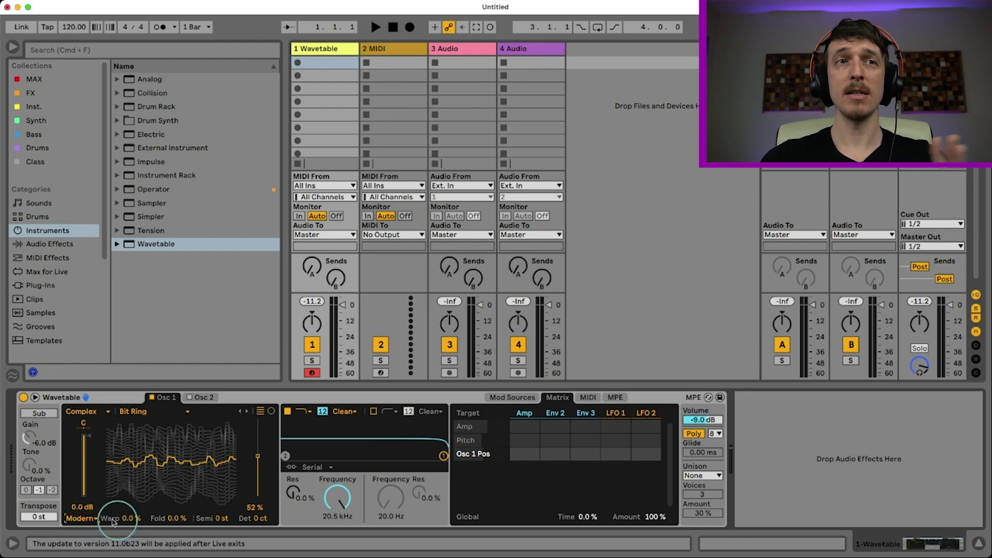
# Step: Try oscillator 1's Warp at values up to 73%, returning it to 0%
pyautogui.click(132, 521)
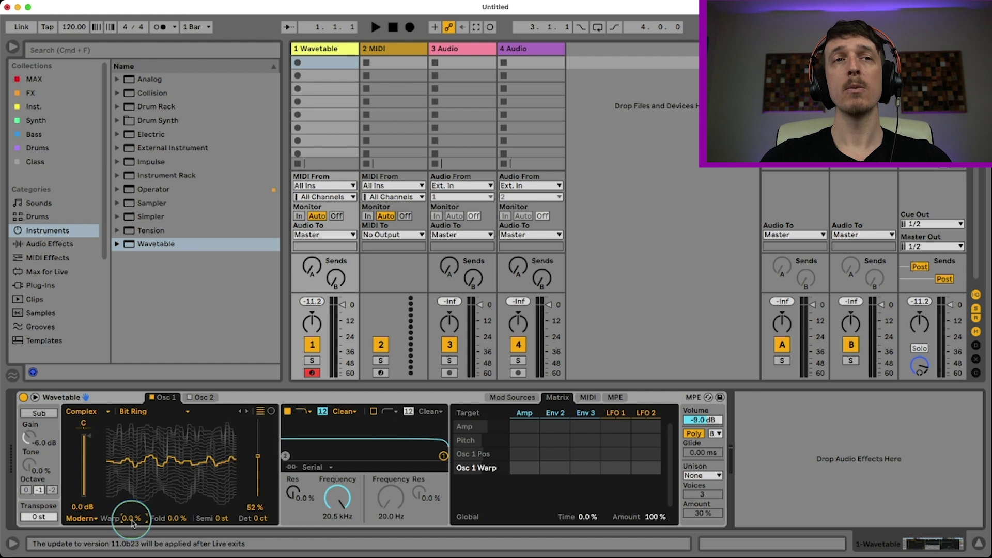
pyautogui.moveTo(132, 521); pyautogui.dragTo(131, 518)
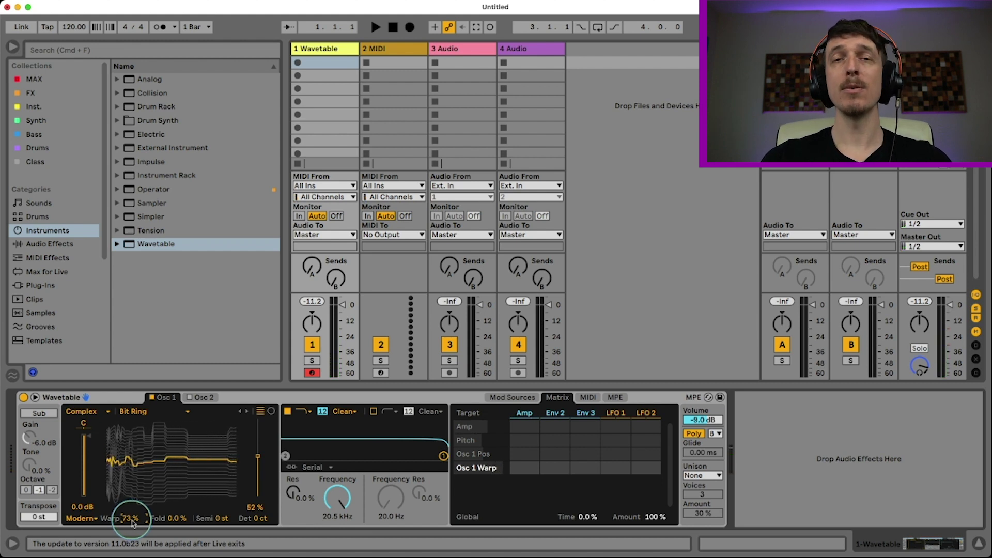
pyautogui.moveTo(133, 522); pyautogui.dragTo(132, 525)
# Step: Try modulating Osc 1 Warp with LFO 1 at 12 and Osc 1 Pos with LFO 2 at 22, clearing both amounts
pyautogui.click(616, 467)
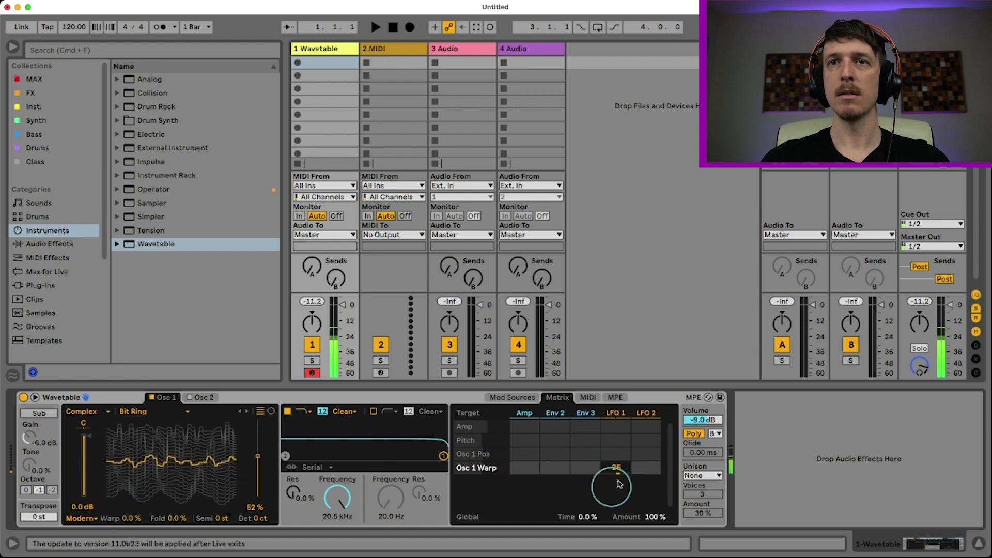
pyautogui.moveTo(616, 466); pyautogui.dragTo(617, 468)
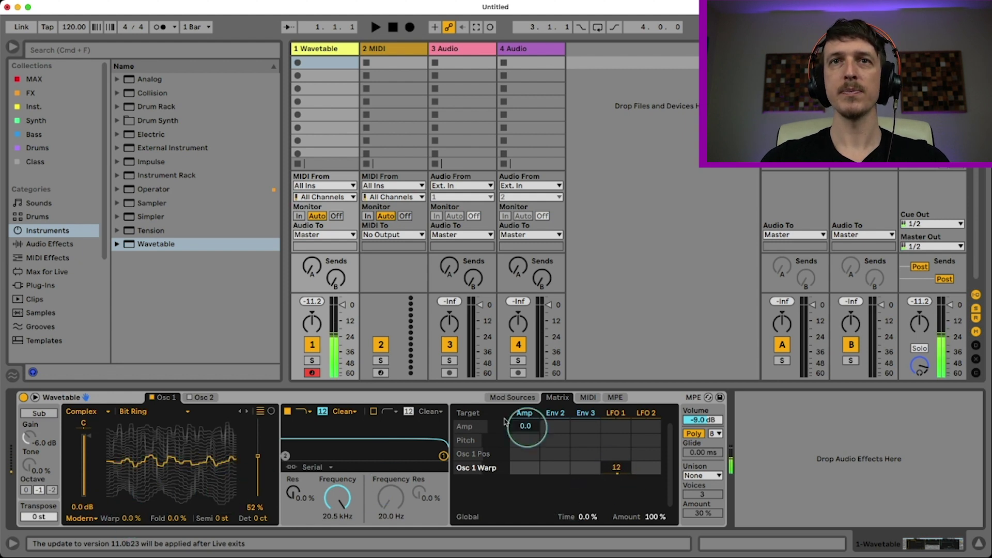
pyautogui.moveTo(655, 460); pyautogui.dragTo(655, 452)
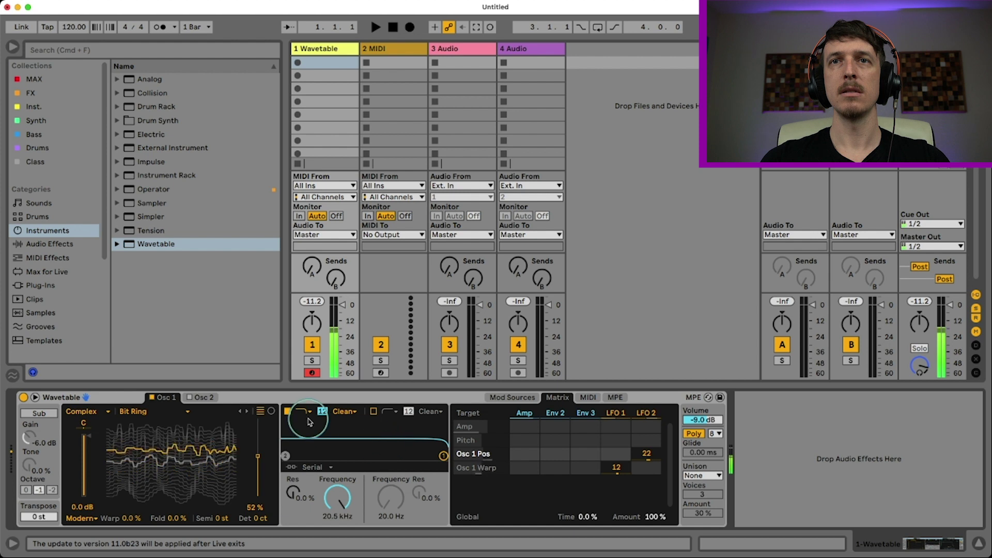
pyautogui.press('z')
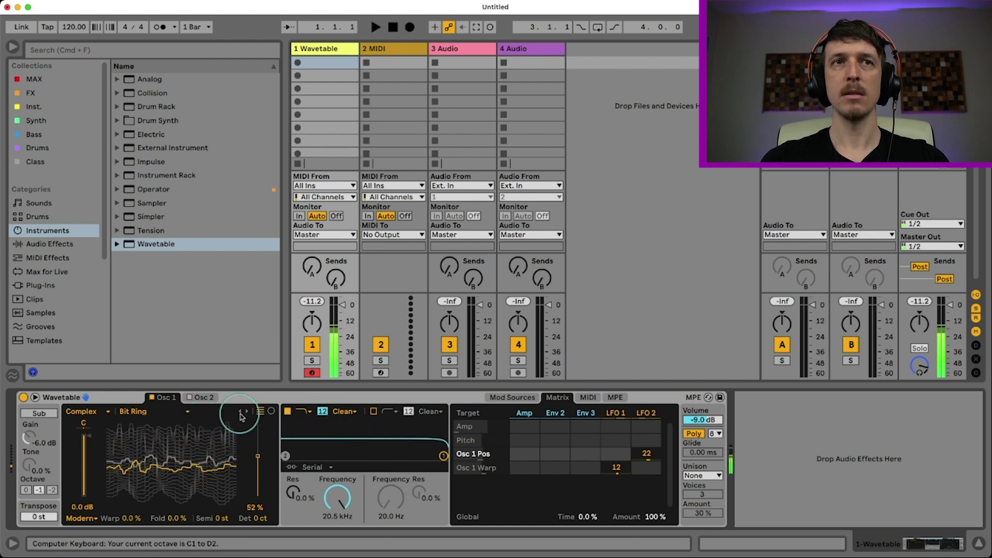
pyautogui.doubleClick(617, 467)
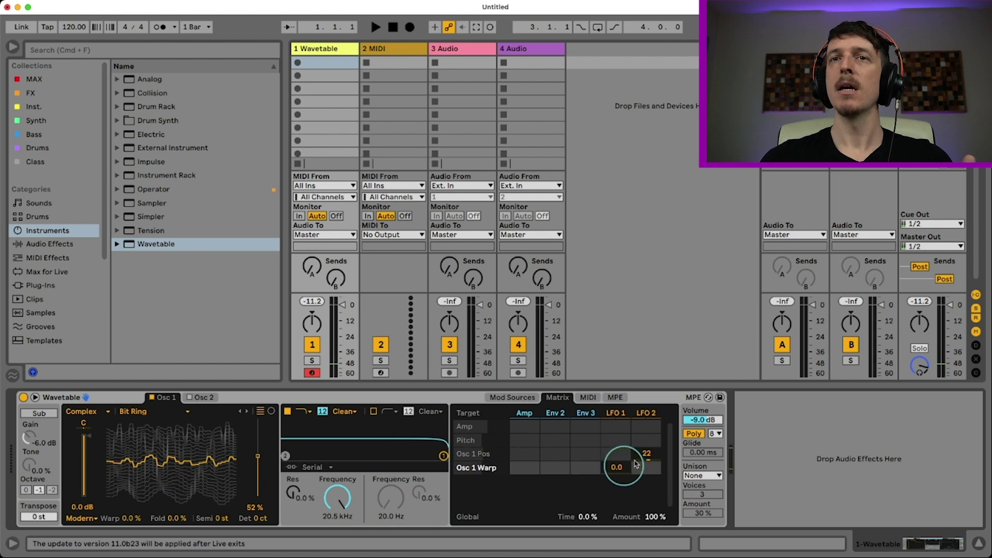
pyautogui.doubleClick(645, 455)
# Step: Set oscillator 1's Fold to 13% and modulate it with LFO 1 at about 23
pyautogui.click(175, 518)
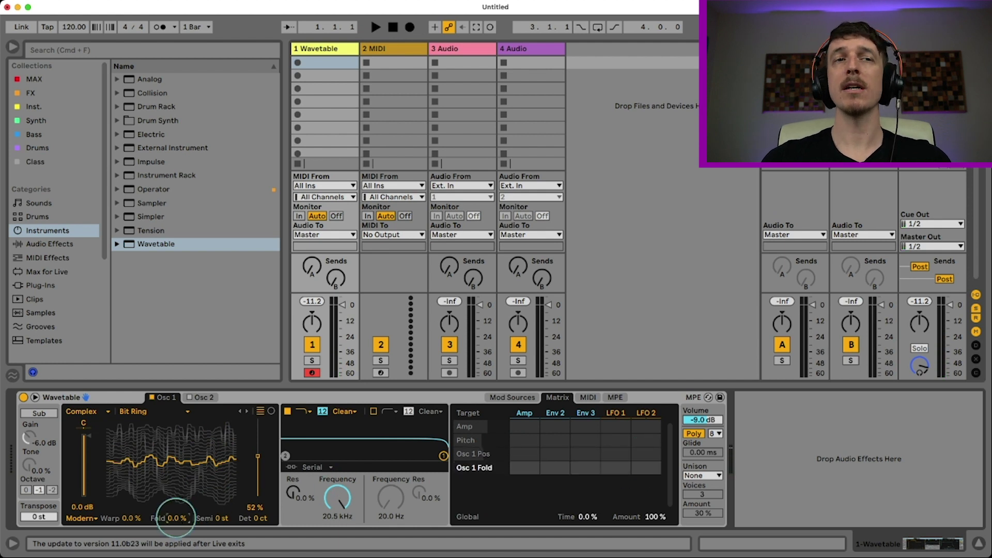
pyautogui.moveTo(176, 518); pyautogui.dragTo(176, 516)
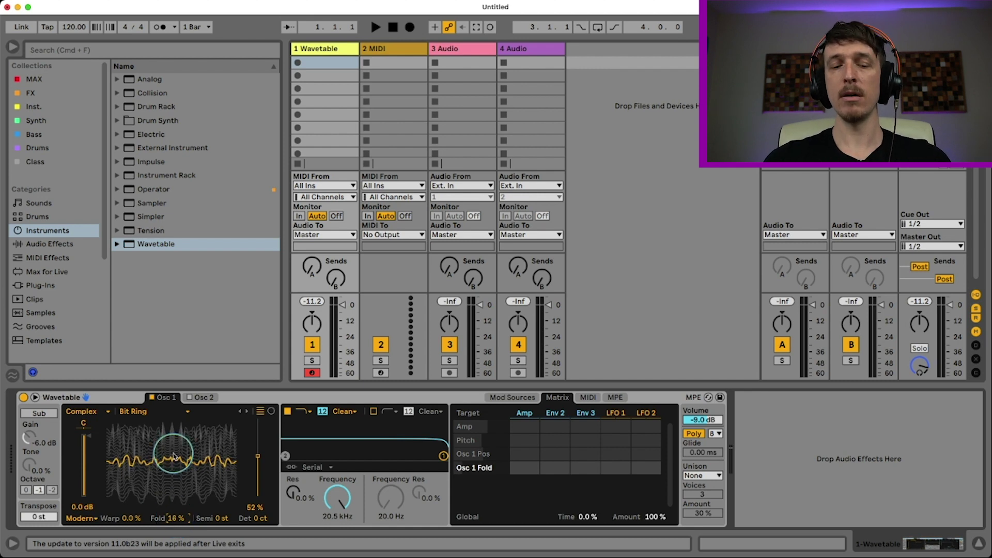
pyautogui.moveTo(172, 519); pyautogui.dragTo(172, 521)
pyautogui.press('z')
pyautogui.press('x')
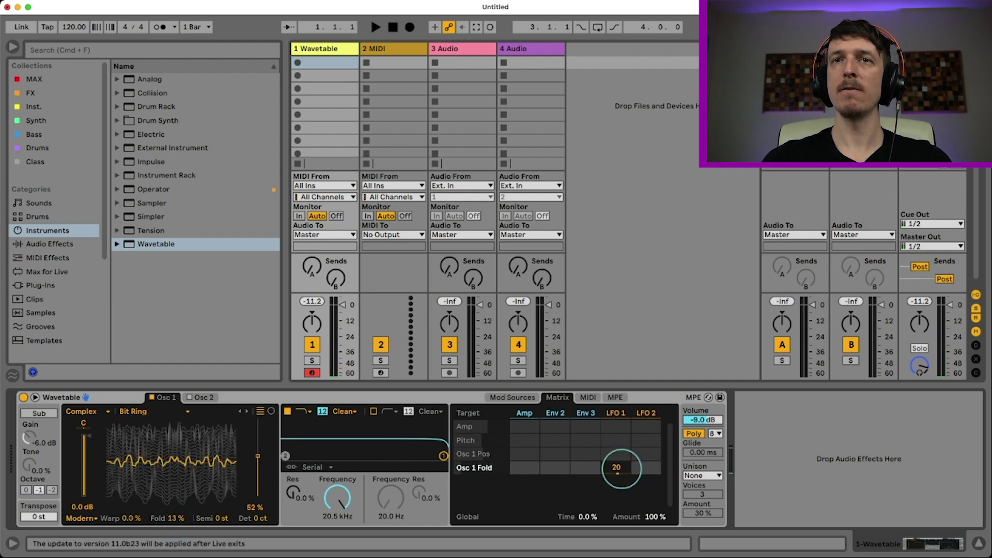
# Step: Adjust LFO 1's rate and try modulating Osc 1 Pos with LFO 2
pyautogui.click(513, 397)
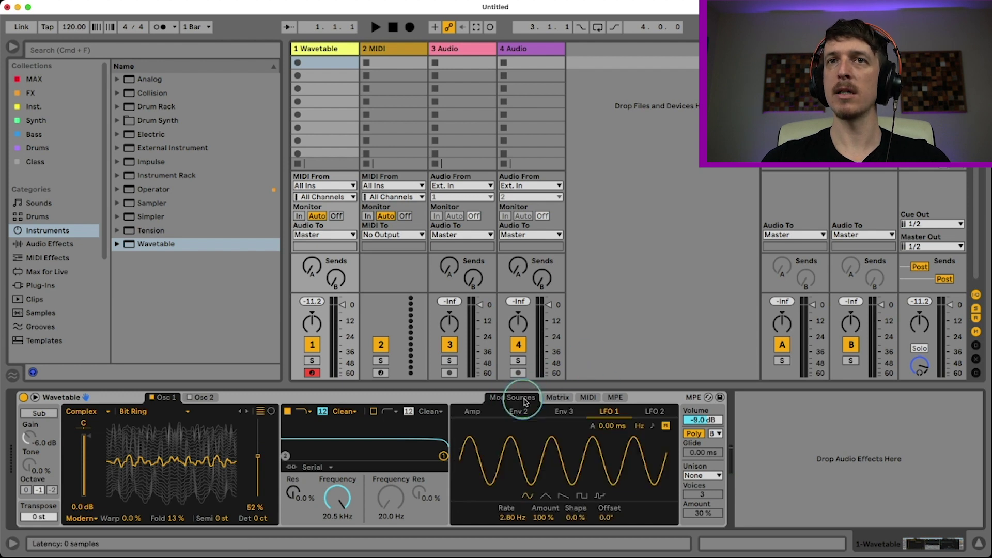
pyautogui.moveTo(511, 517); pyautogui.dragTo(507, 519)
pyautogui.click(558, 397)
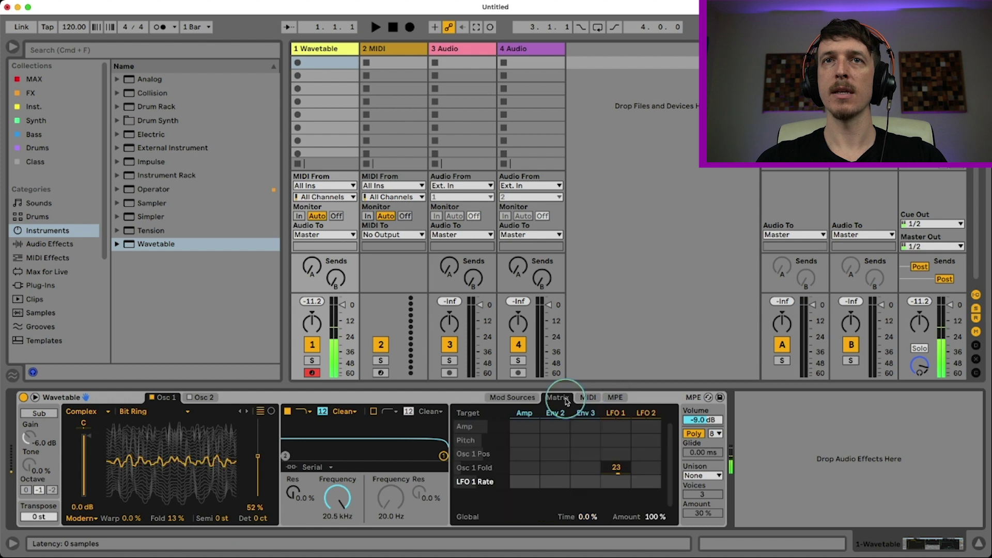
pyautogui.moveTo(646, 458); pyautogui.dragTo(646, 449)
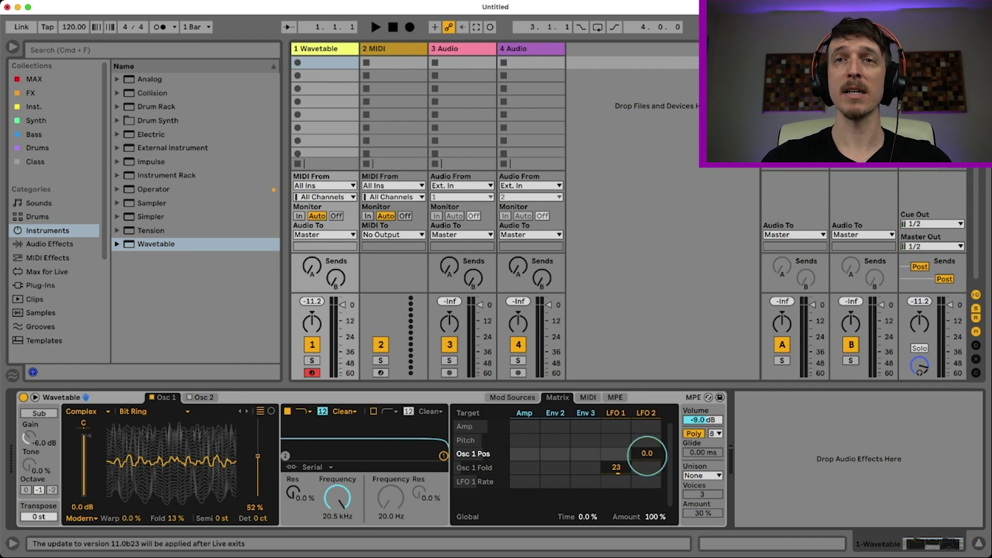
# Step: Try LFO 1 at 41 on Fold starting from 0%, clearing the modulation and setting Fold to 12%
pyautogui.click(168, 517)
pyautogui.moveTo(168, 518); pyautogui.dragTo(180, 525)
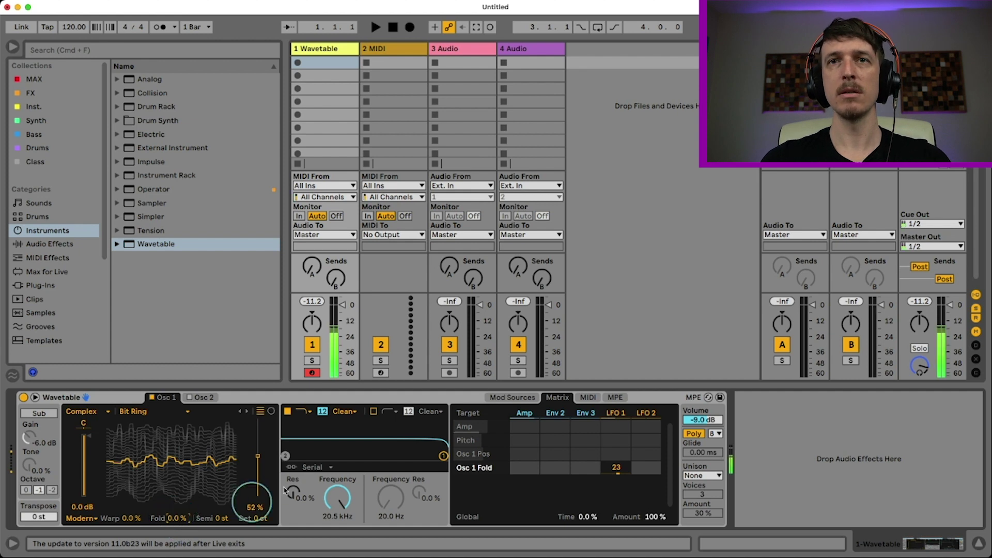
pyautogui.moveTo(613, 467); pyautogui.dragTo(617, 472)
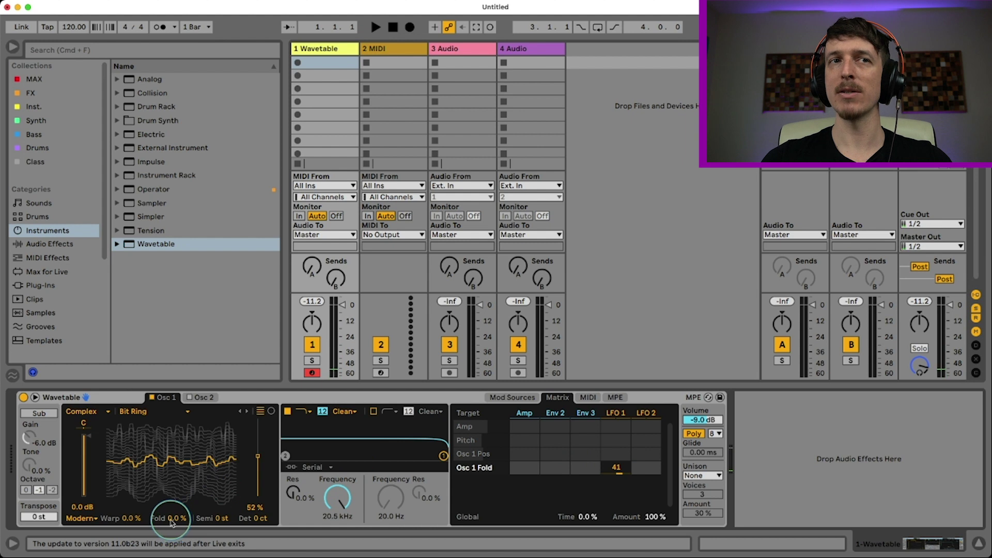
pyautogui.moveTo(167, 518); pyautogui.dragTo(173, 524)
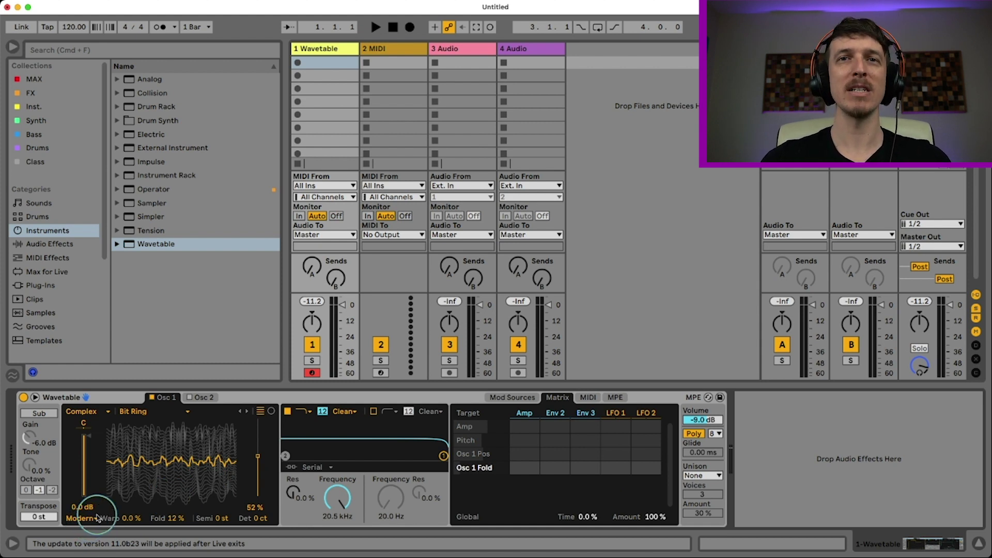
# Step: Switch oscillator 1's effect mode to Classic and reset Sync to 0%
pyautogui.click(97, 517)
pyautogui.click(85, 506)
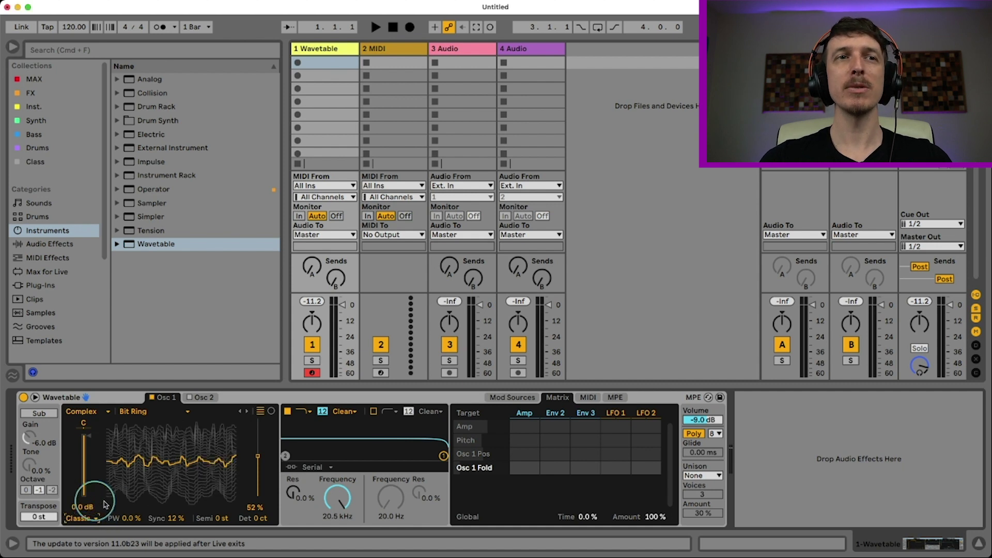
pyautogui.moveTo(175, 524); pyautogui.dragTo(174, 532)
# Step: Try oscillator 1's pulse width at 34% and reset it to 0%, trying out Sync as well
pyautogui.click(130, 520)
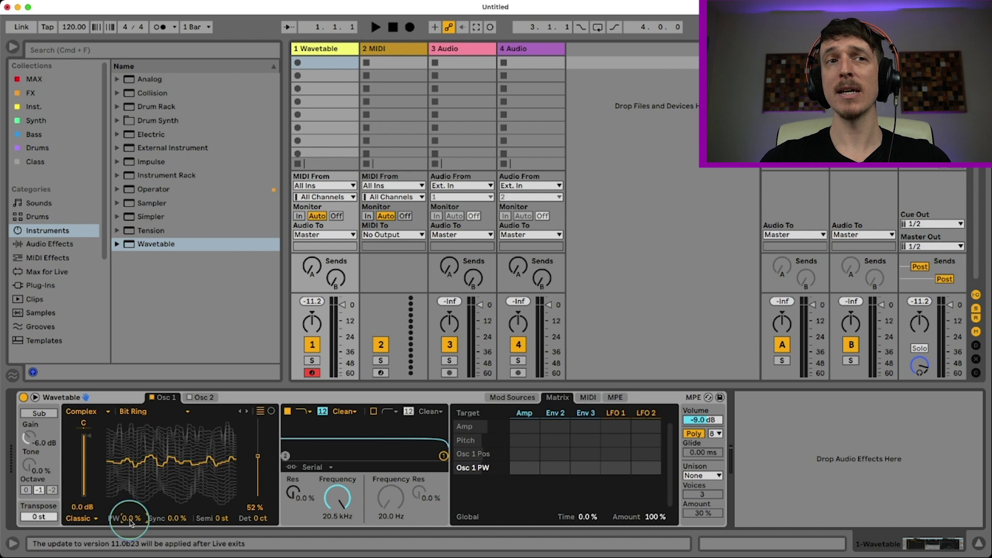
pyautogui.moveTo(128, 519); pyautogui.dragTo(181, 488)
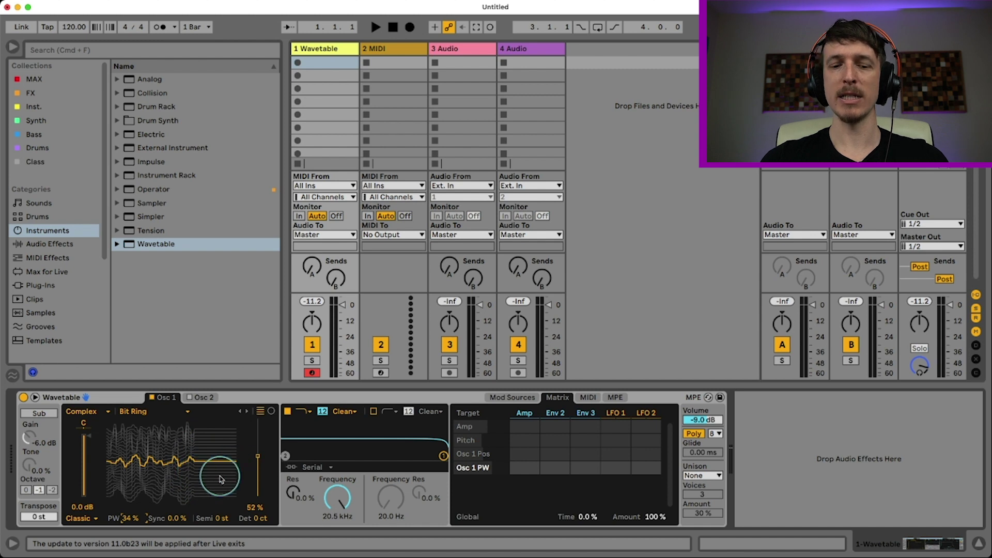
pyautogui.moveTo(126, 518); pyautogui.dragTo(182, 521)
pyautogui.click(177, 519)
# Step: Switch oscillator 1's effect mode to Fm and try out its Tune value
pyautogui.click(81, 518)
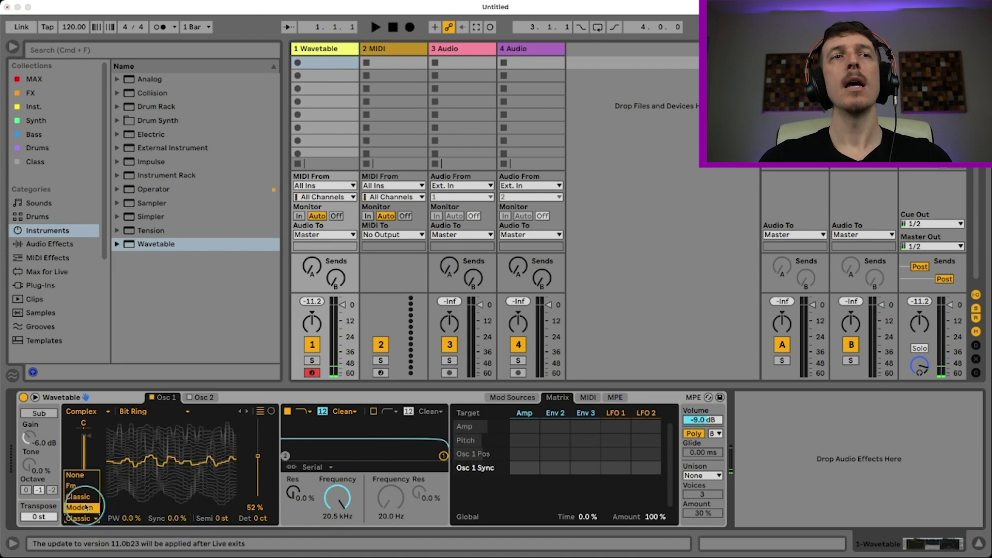
pyautogui.click(83, 487)
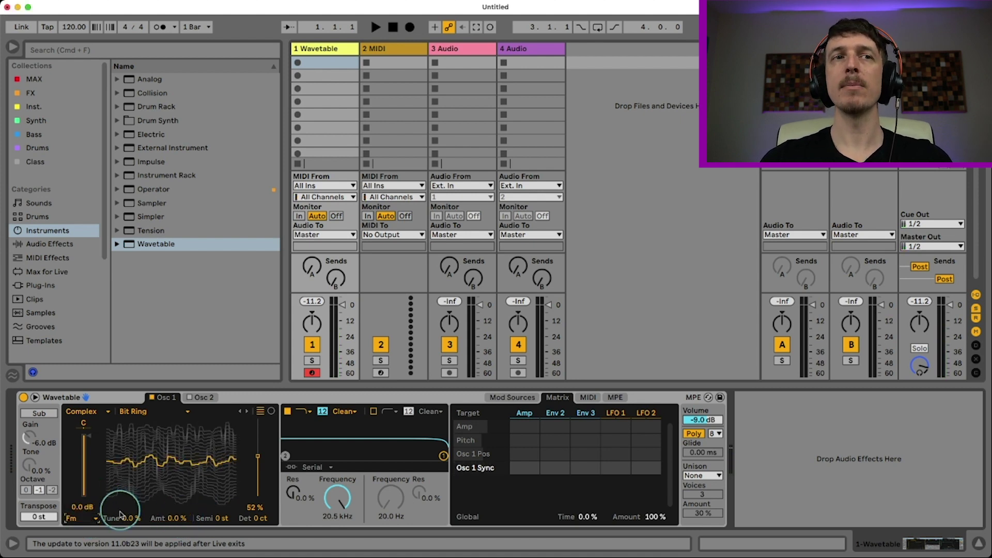
pyautogui.click(139, 520)
pyautogui.moveTo(138, 520); pyautogui.dragTo(138, 491)
# Step: Set oscillator 1's FM amount to 26% and its FM Tune to -27%, auditioning a lower note
pyautogui.click(173, 520)
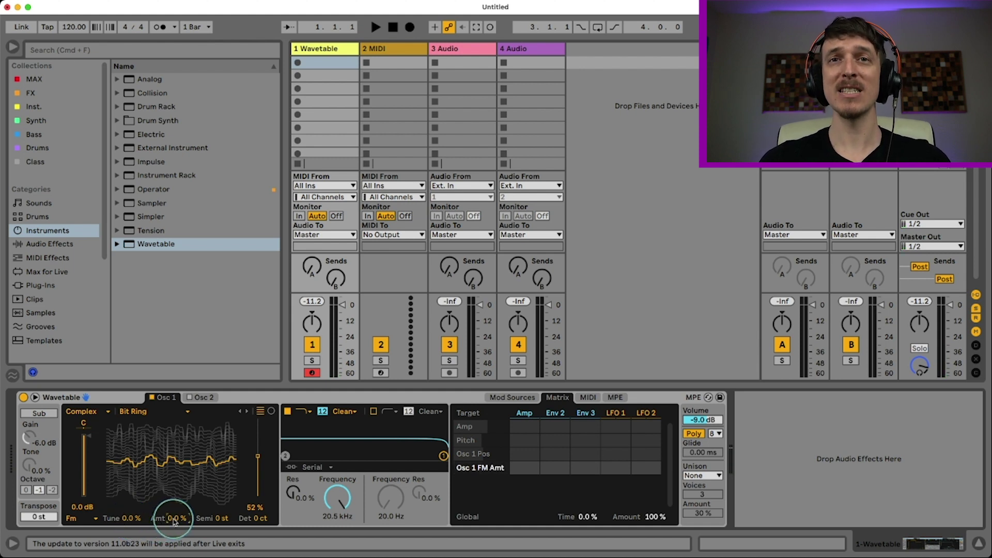
pyautogui.moveTo(174, 521); pyautogui.dragTo(122, 524)
pyautogui.press('z')
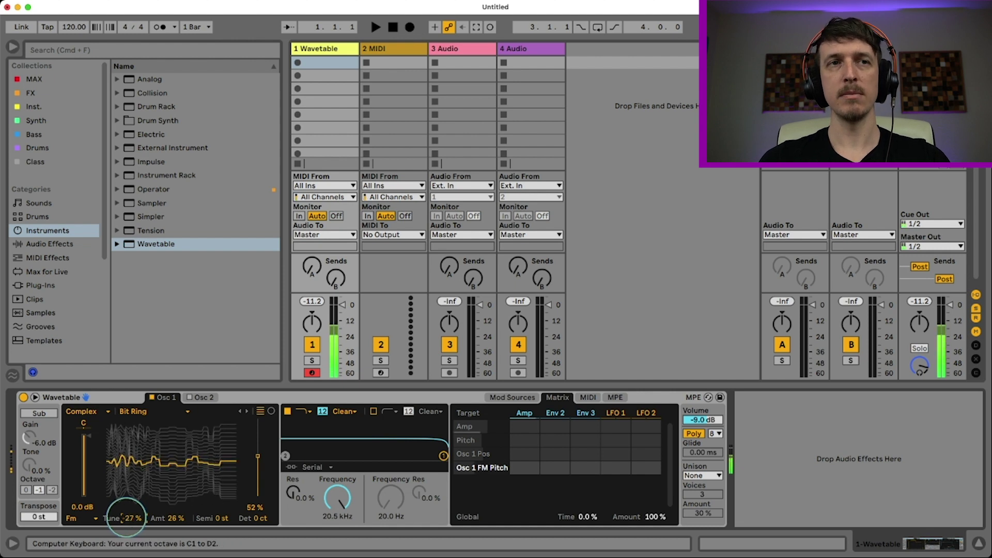
# Step: Try oscillator 1's FM Tune at about 60% and at 100%, resetting it to 0% after each
pyautogui.doubleClick(127, 519)
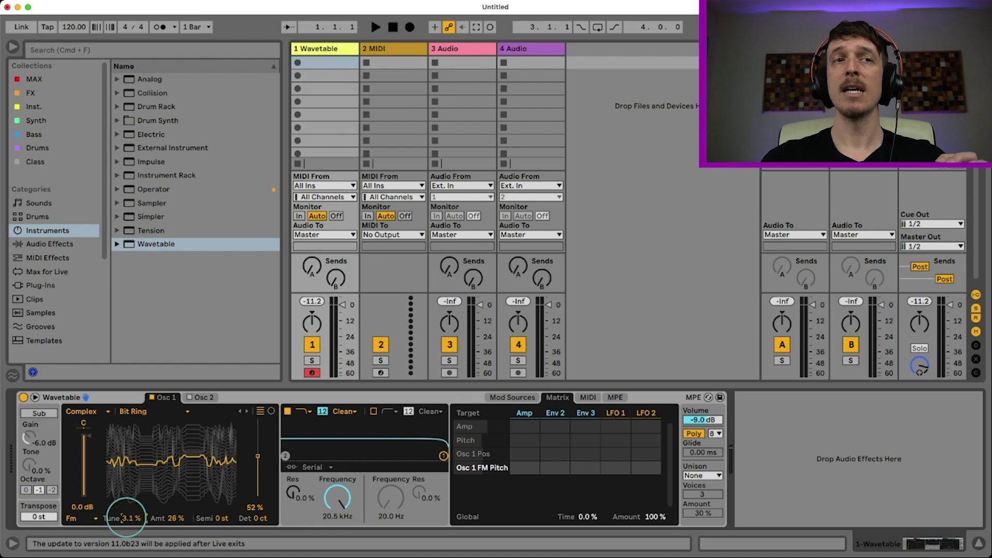
pyautogui.moveTo(125, 519); pyautogui.dragTo(127, 521)
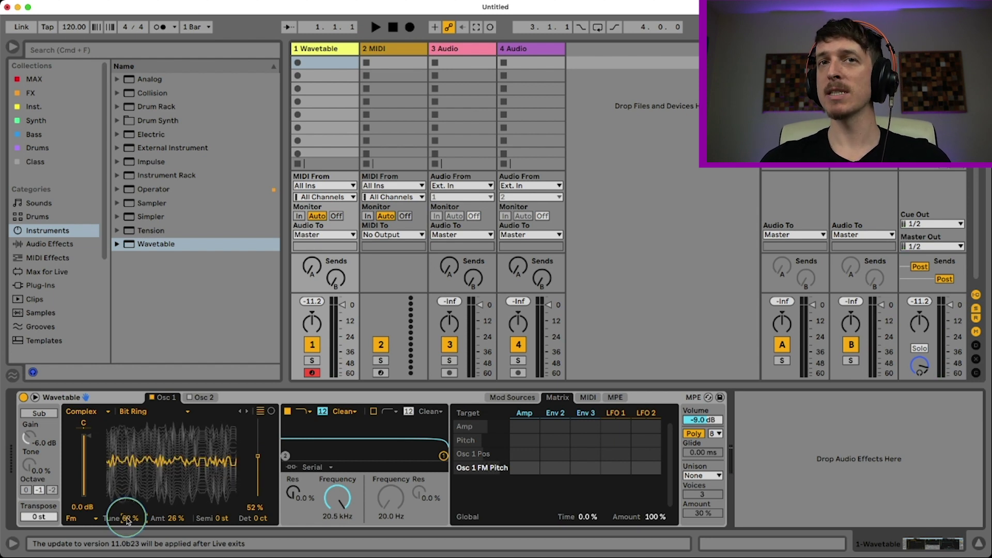
pyautogui.press('Delete')
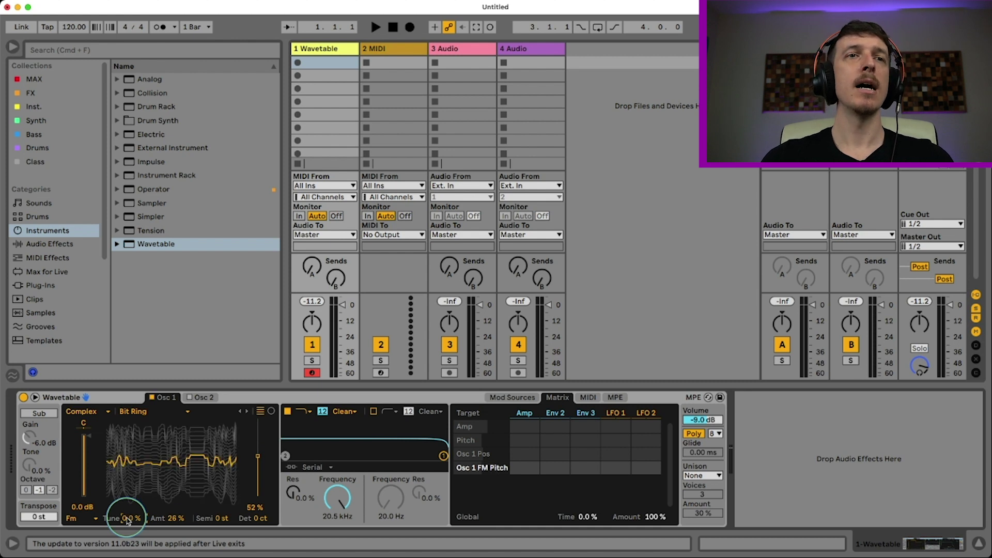
pyautogui.moveTo(125, 519); pyautogui.dragTo(127, 521)
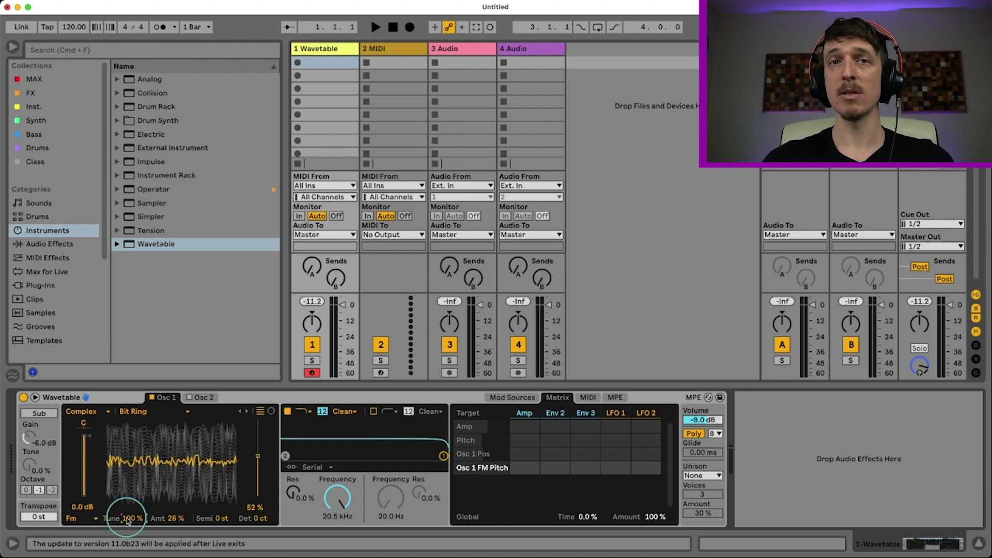
pyautogui.press('Delete')
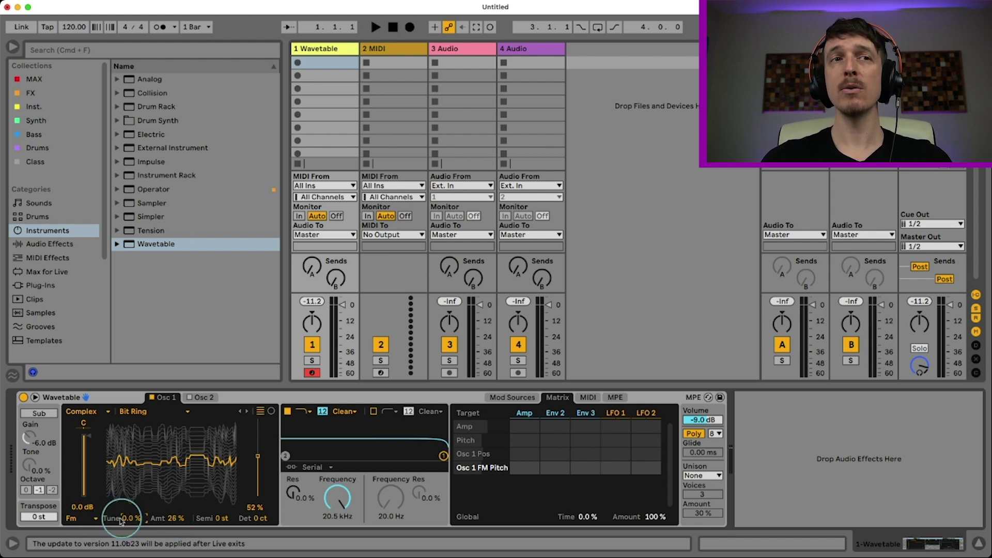
# Step: Set oscillator 1's FM amount to about 30%
pyautogui.click(95, 520)
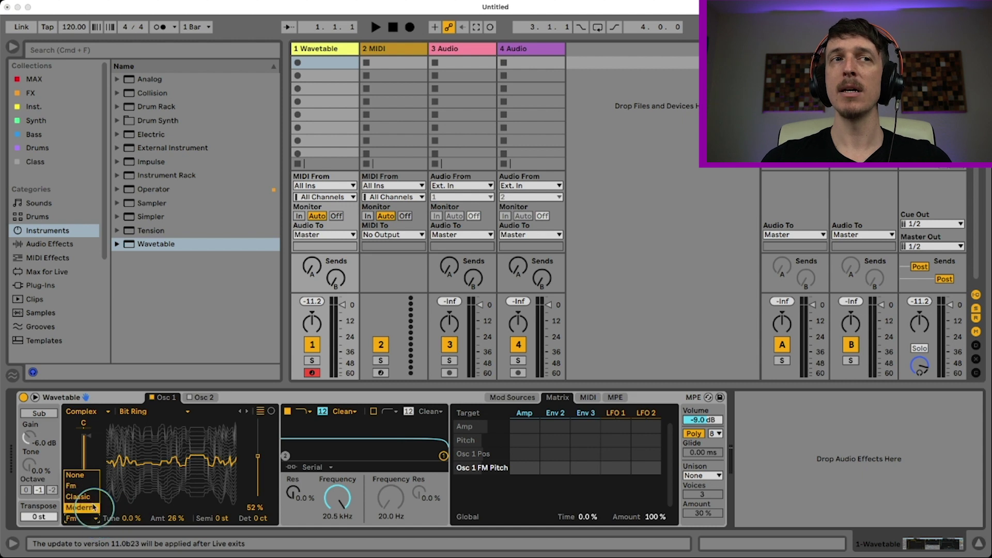
pyautogui.click(167, 518)
pyautogui.moveTo(171, 519); pyautogui.dragTo(170, 513)
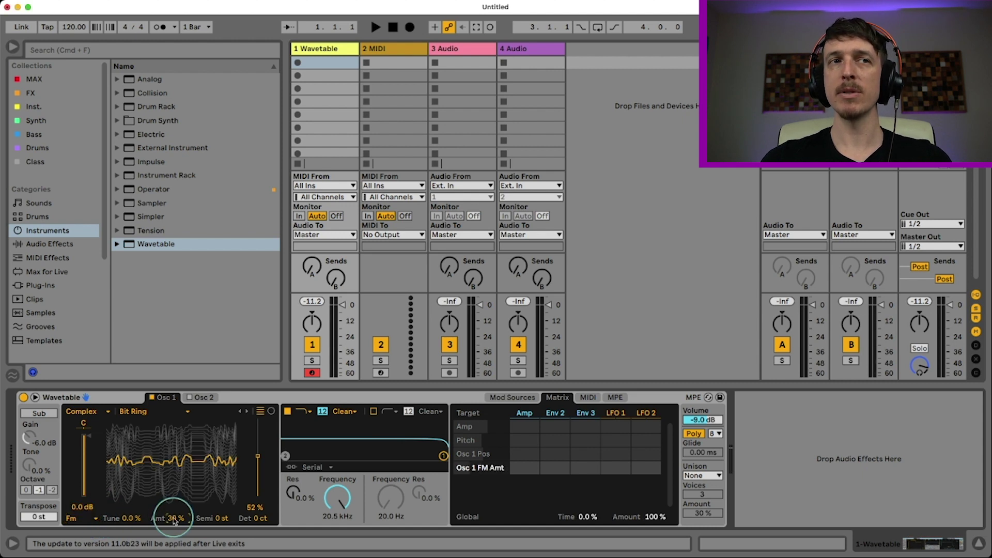
# Step: Switch oscillator 1's effect mode to Classic and modulate its Sync with LFO 1 at an amount of 59
pyautogui.click(82, 521)
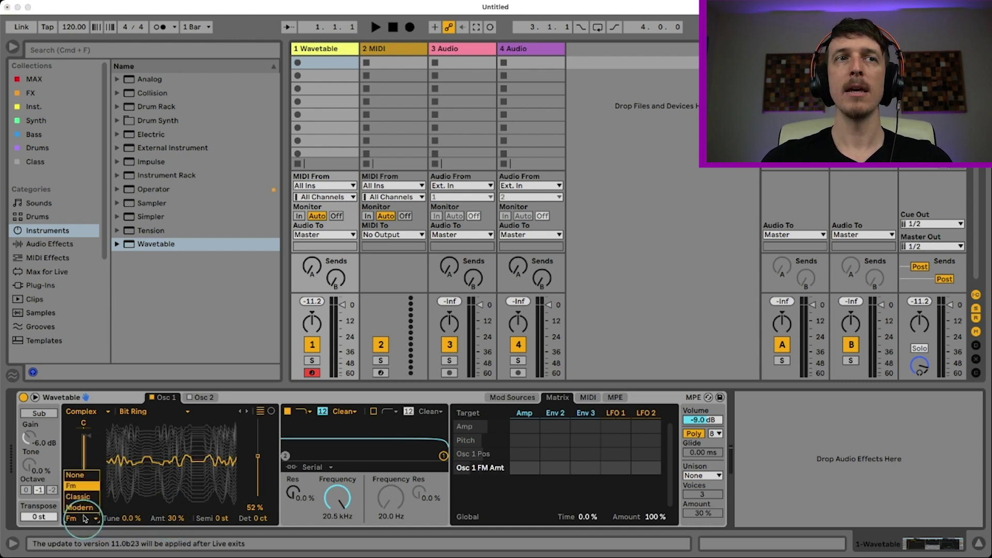
pyautogui.click(89, 499)
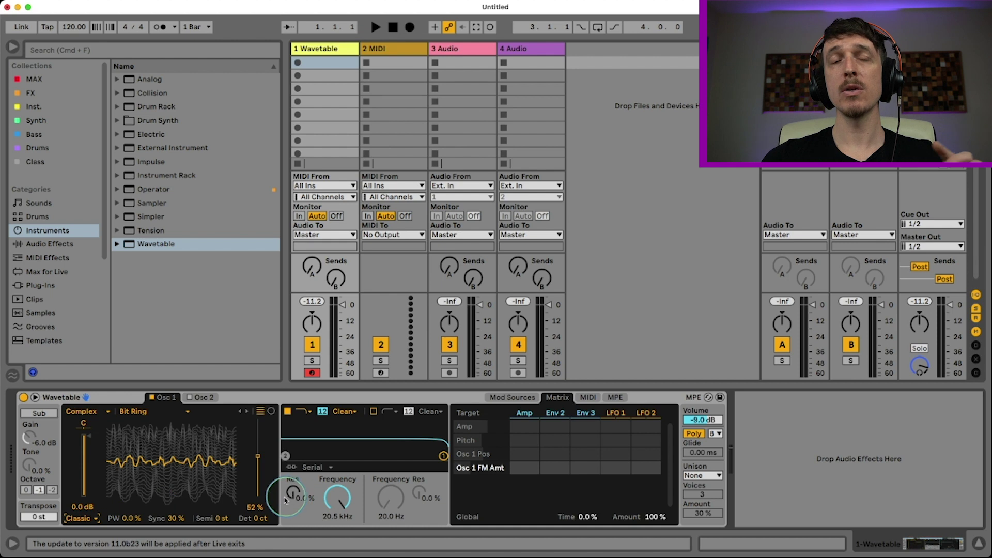
pyautogui.click(165, 518)
pyautogui.moveTo(613, 467); pyautogui.dragTo(614, 468)
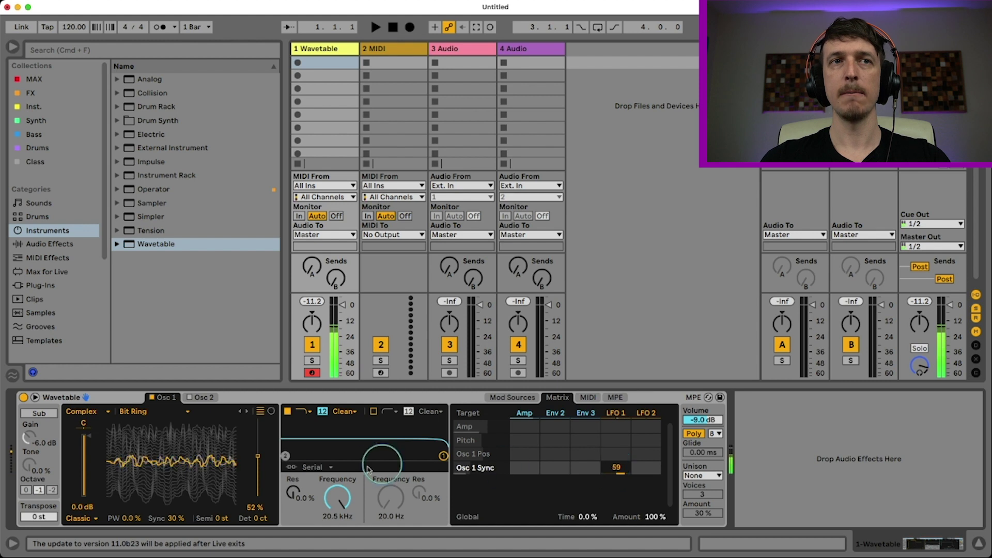
# Step: Return oscillator 1's effect mode to Fm and bring up its Tune and Amt parameters as modulation targets in the matrix
pyautogui.click(92, 519)
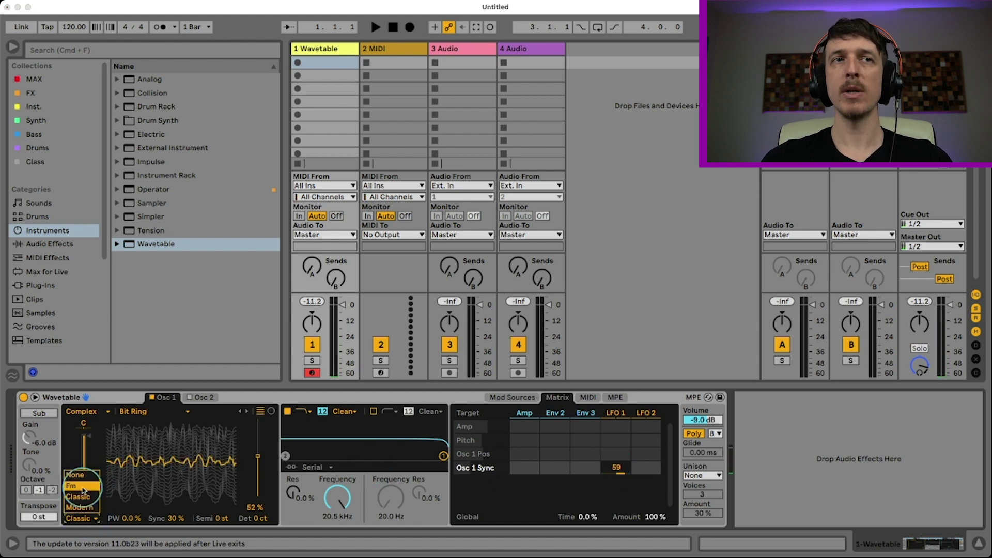
pyautogui.click(82, 503)
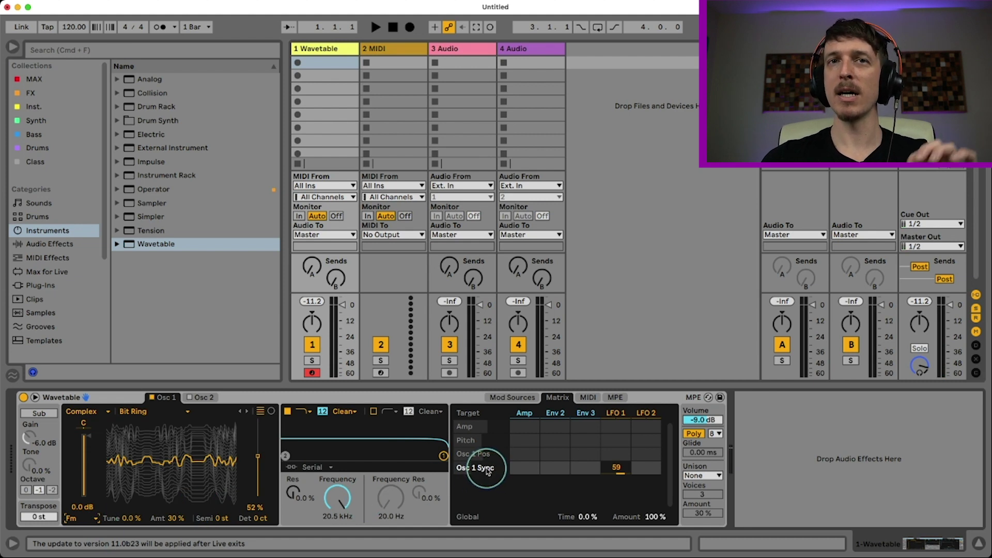
pyautogui.click(130, 519)
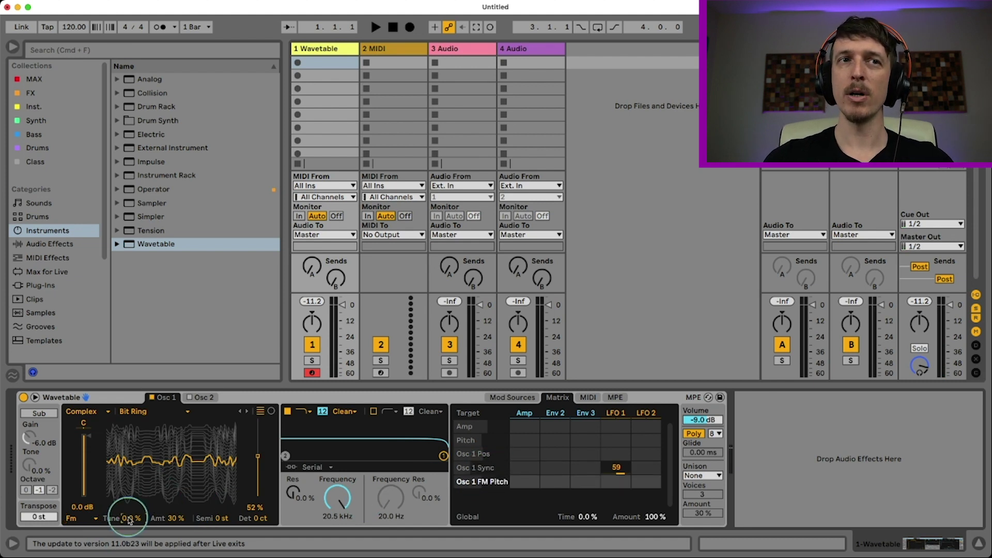
pyautogui.click(173, 519)
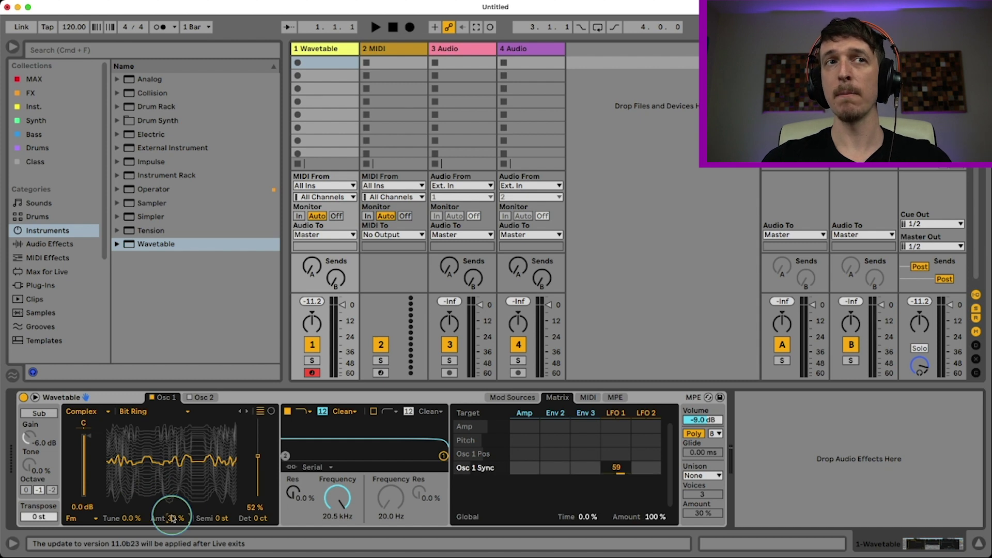
# Step: Load the Bitten Filter wavetable in oscillator 1 and modulate its wavetable position with LFO 2 at 33
pyautogui.click(248, 413)
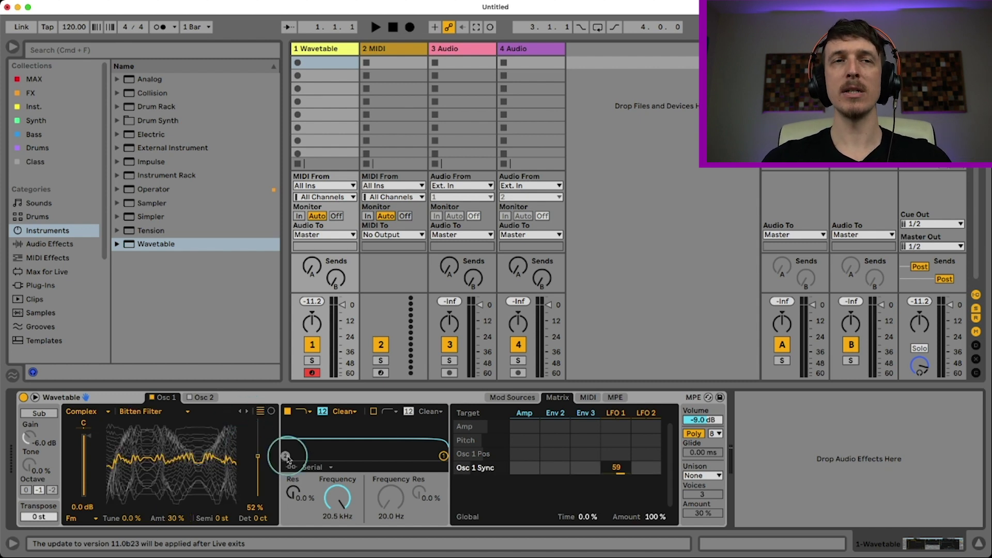
pyautogui.moveTo(647, 455); pyautogui.dragTo(652, 458)
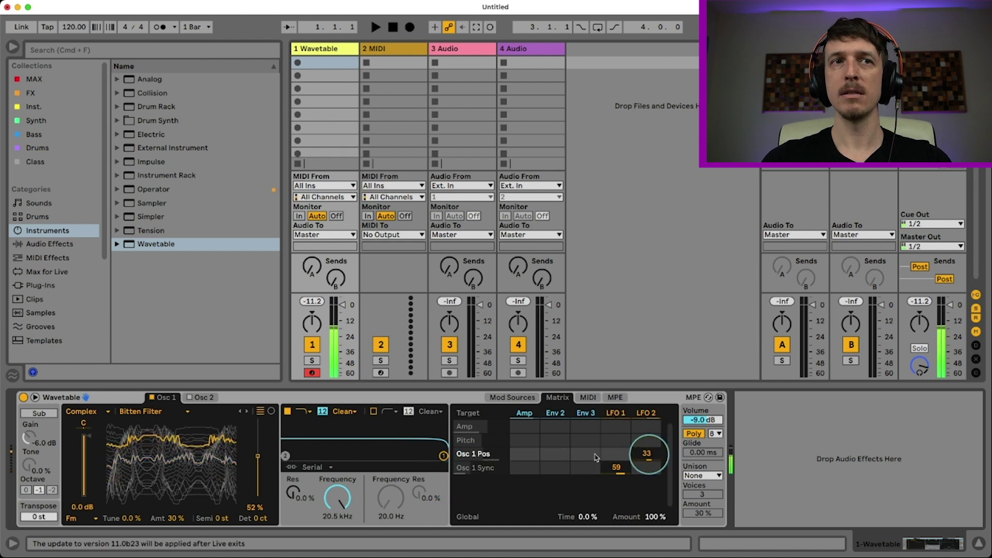
# Step: Audition the Bitten Sync, Dubstep Organ and Kicked wavetables in oscillator 1 with lower-octave notes, ending on Menace
pyautogui.click(247, 412)
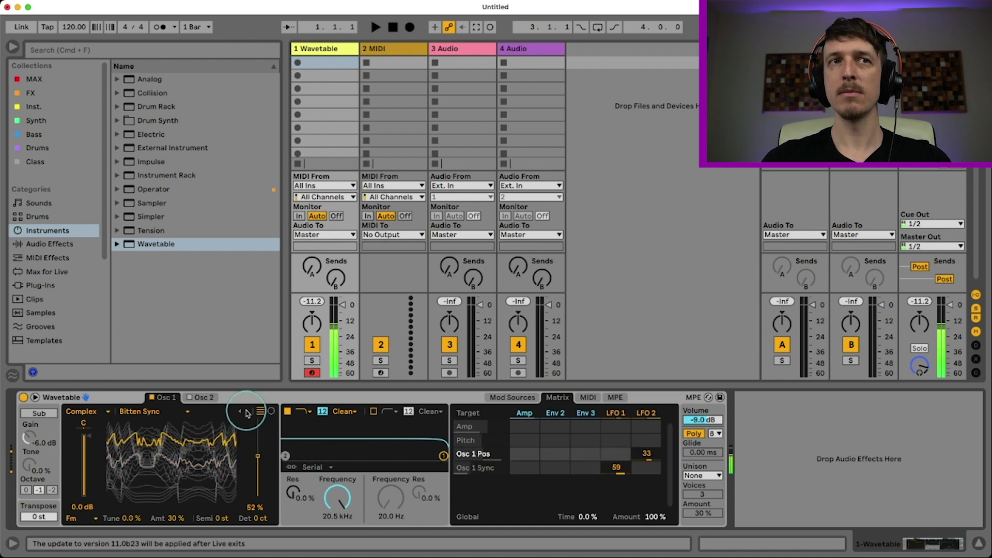
pyautogui.press('z')
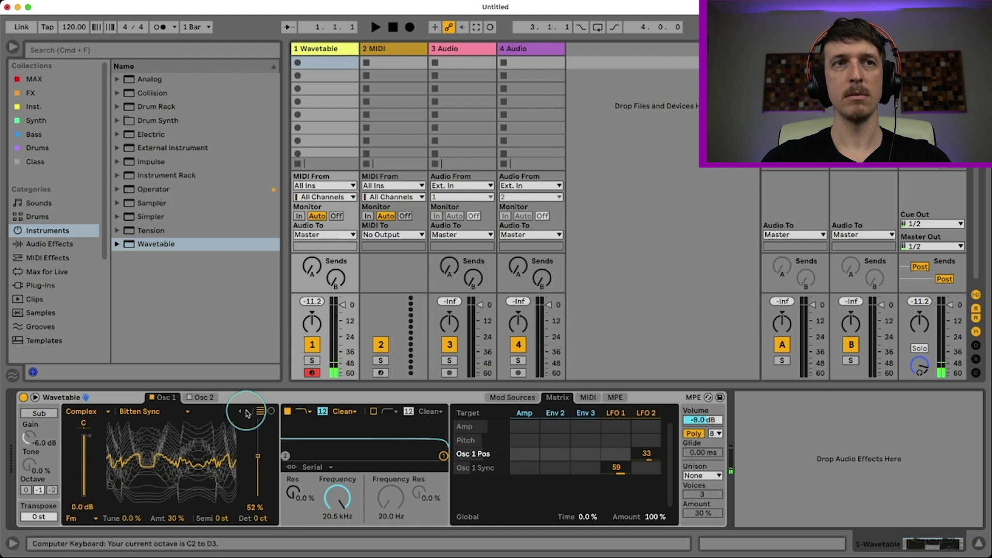
pyautogui.press('a')
pyautogui.click(247, 412)
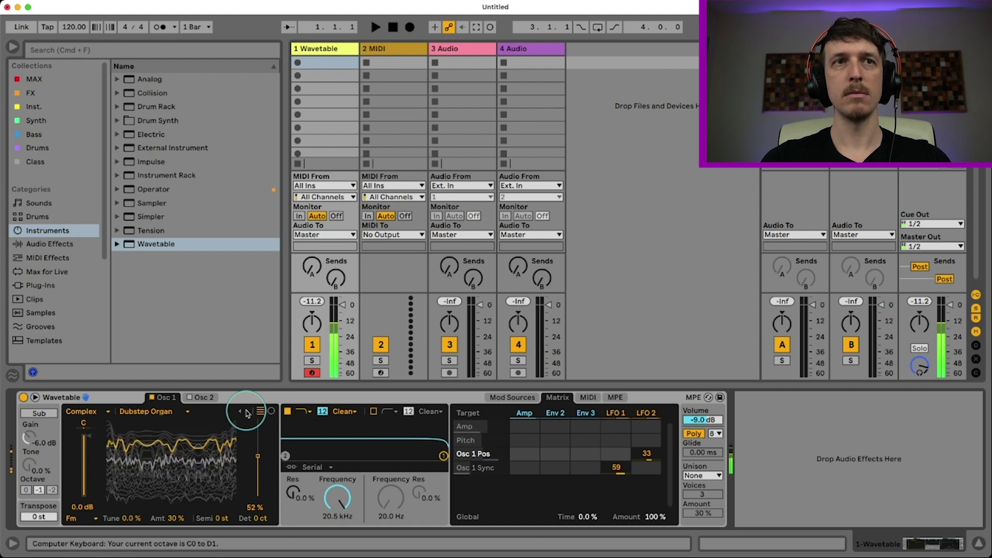
pyautogui.click(247, 412)
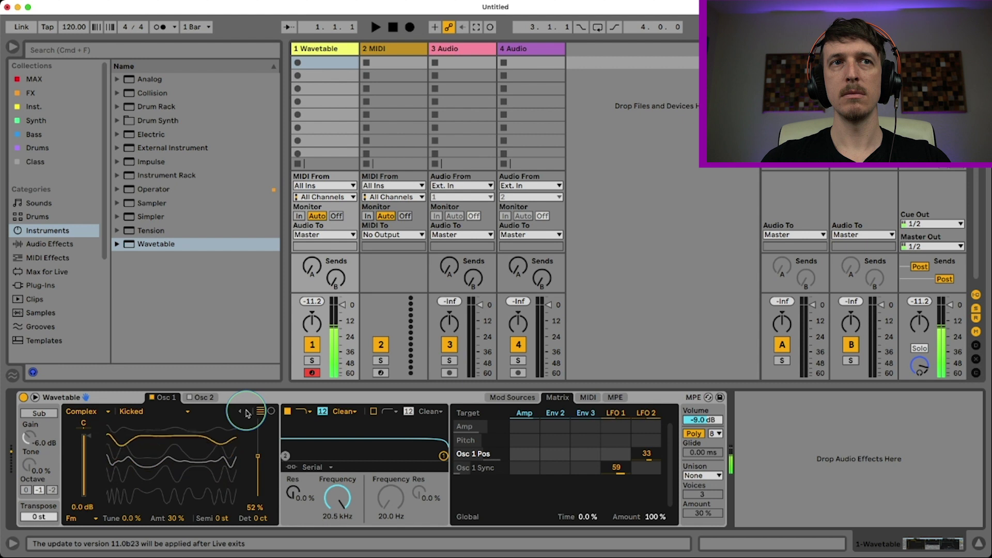
pyautogui.click(247, 411)
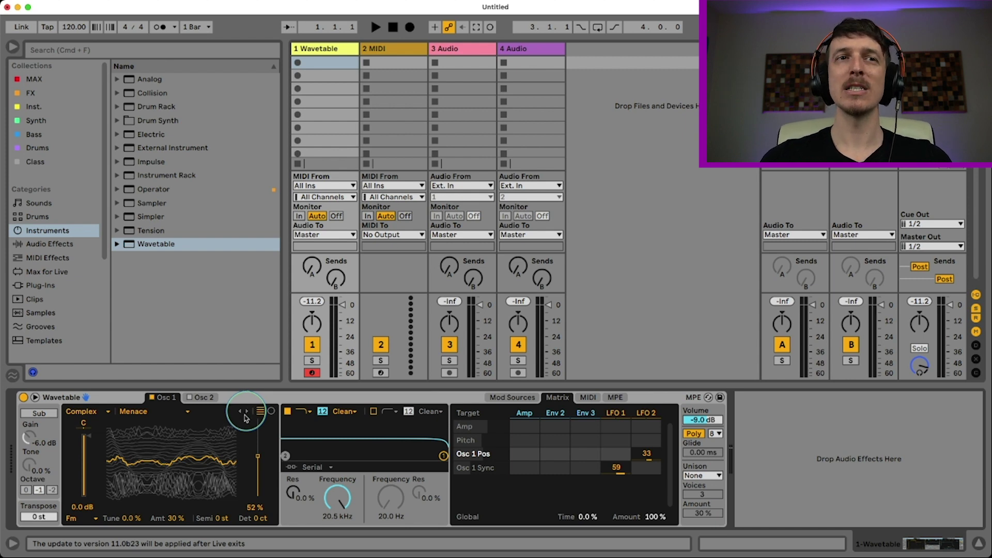
# Step: Set oscillator 1's FM amount to 26% and switch its effect mode to Modern
pyautogui.moveTo(174, 518); pyautogui.dragTo(174, 524)
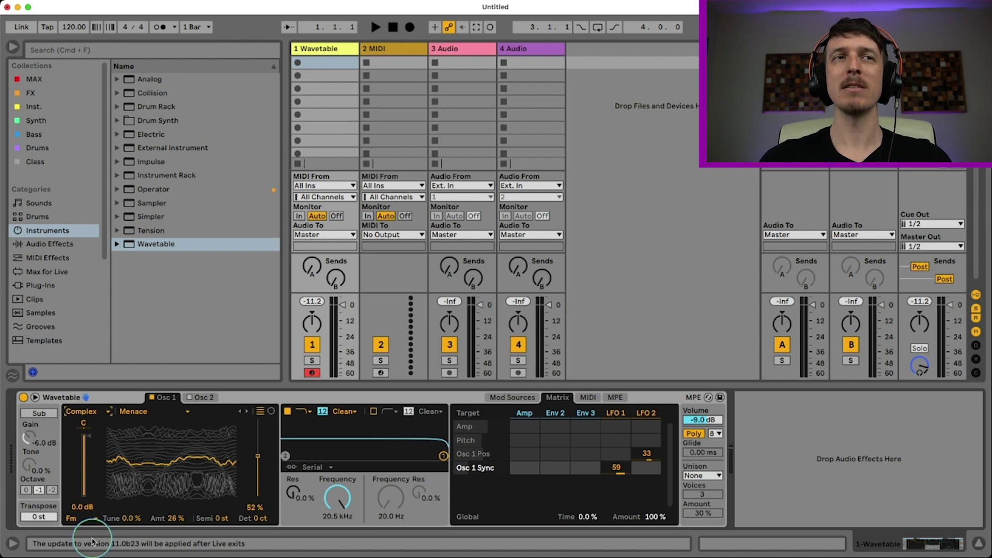
pyautogui.click(71, 519)
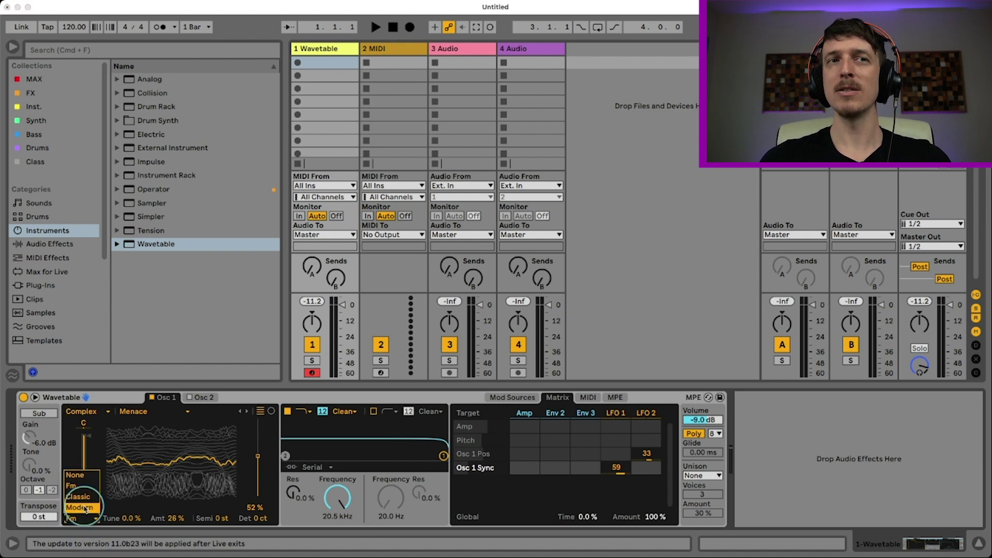
pyautogui.click(85, 509)
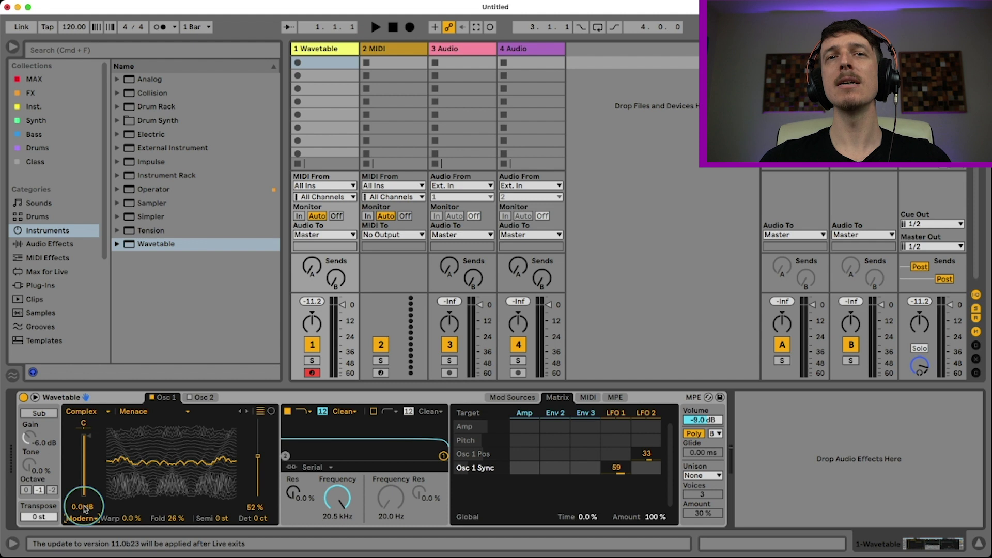